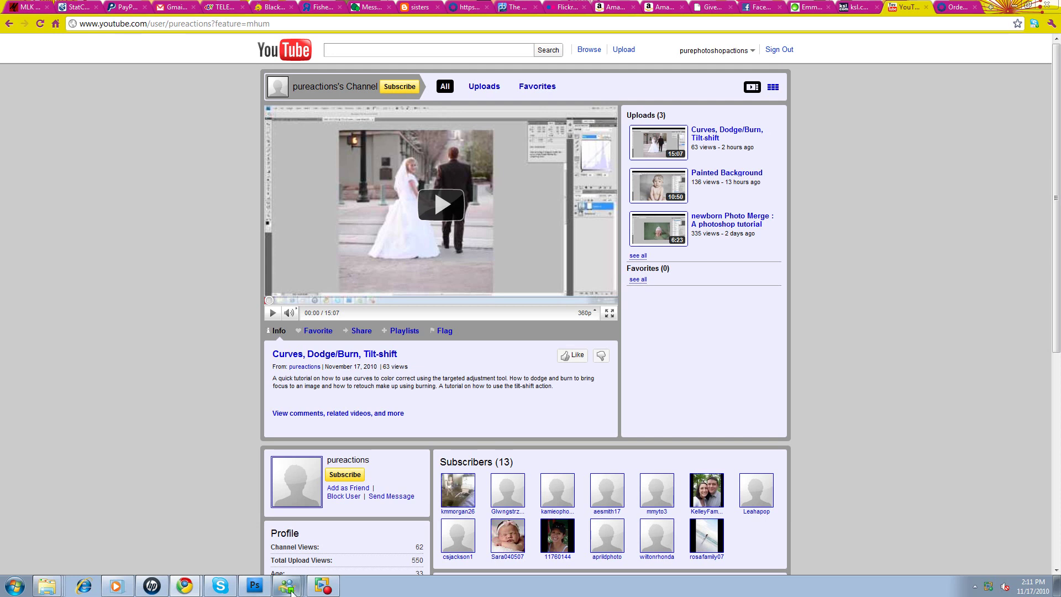
- Close the messenger window list and search the Start menu for 'folder op'
mouse_move(291, 590)
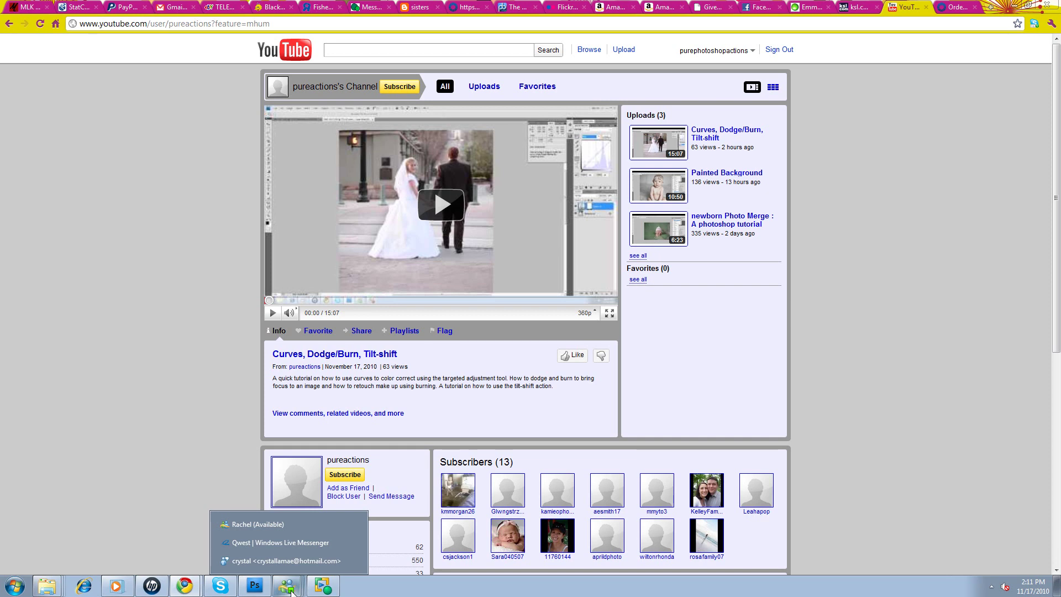
left_click(189, 375)
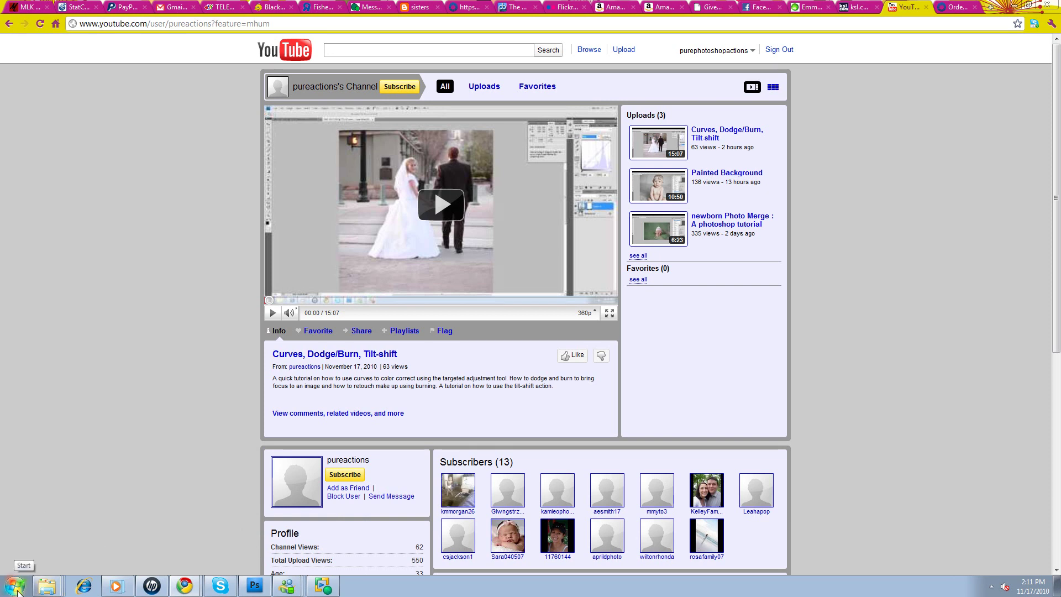
left_click(17, 591)
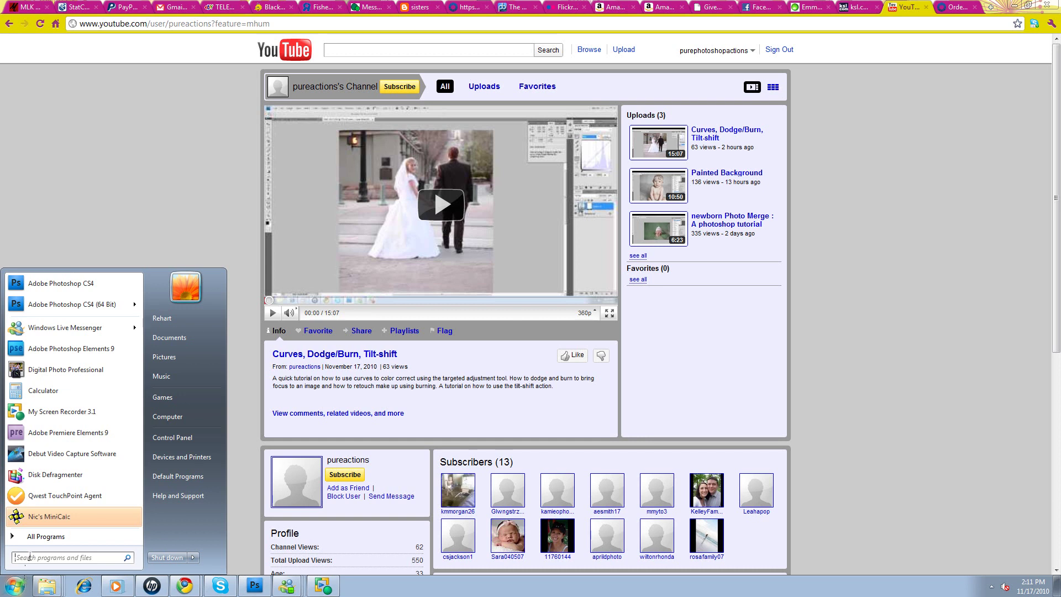
left_click(33, 556)
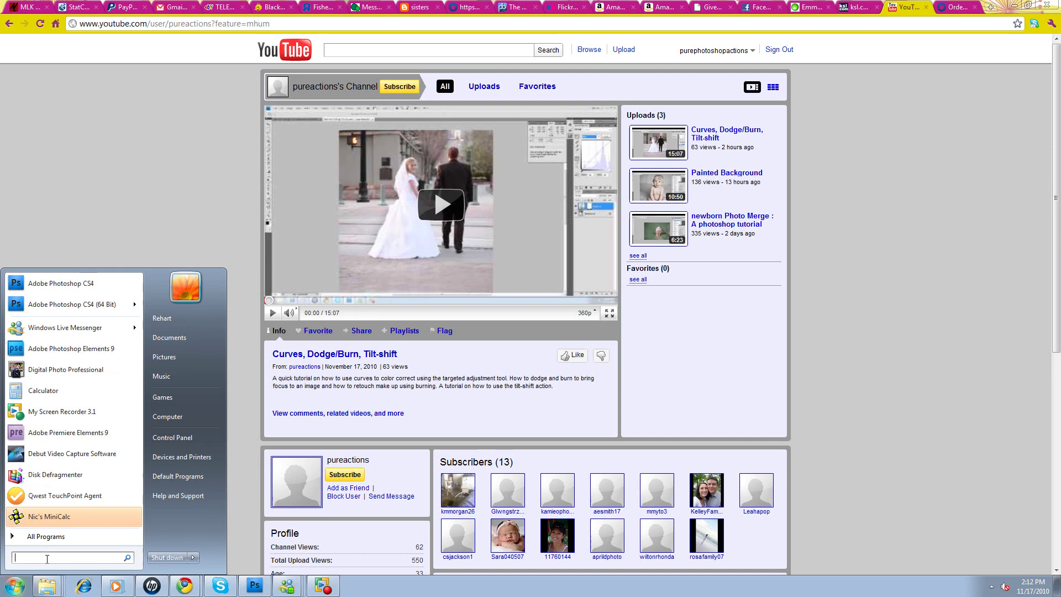
type("folder op")
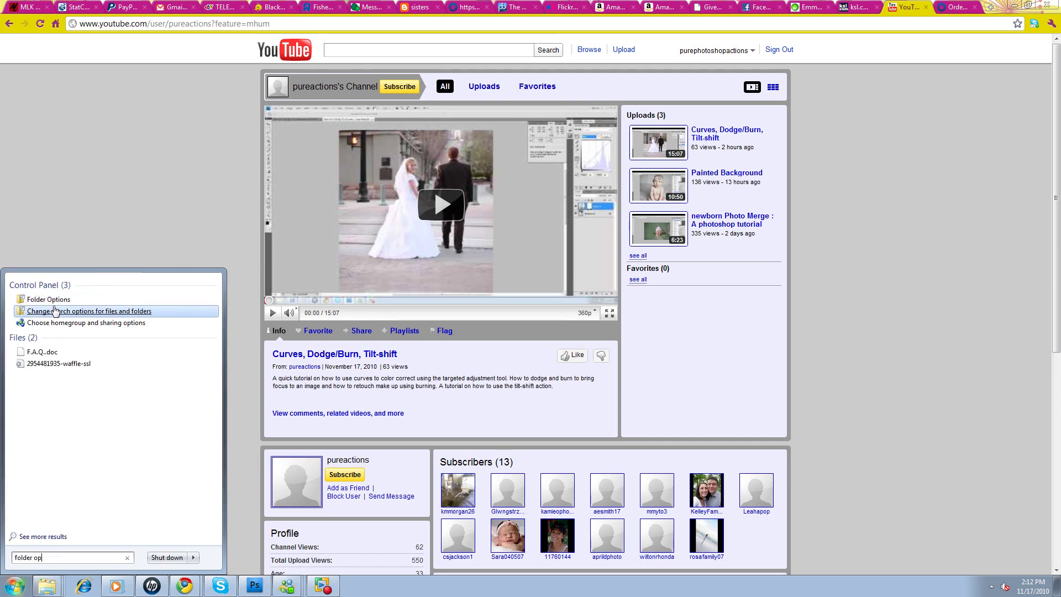
- Open Folder Options on the View tab so hidden files, folders and drives are shown
left_click(71, 300)
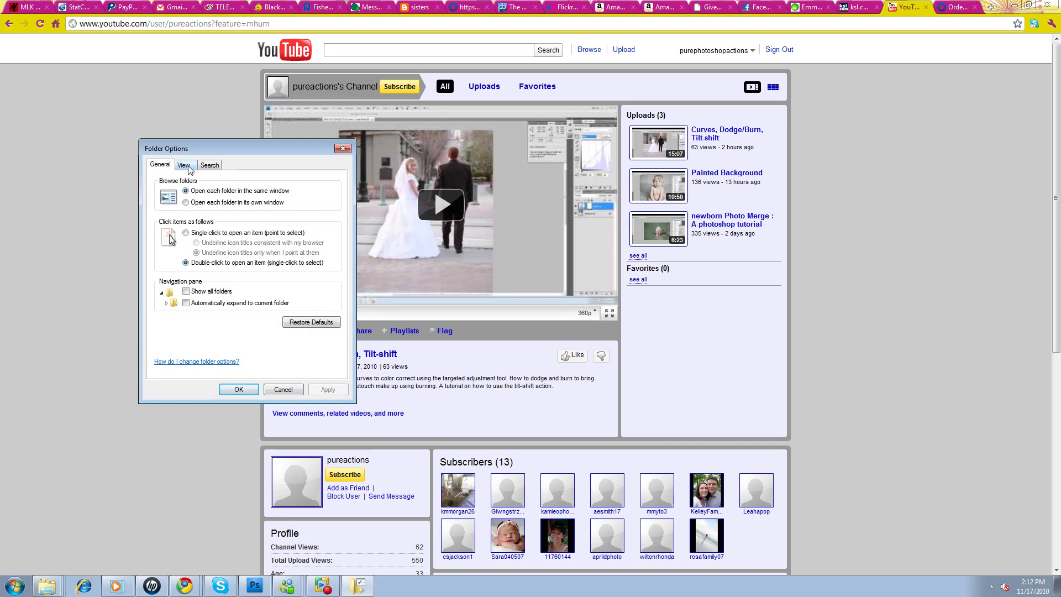
left_click(184, 167)
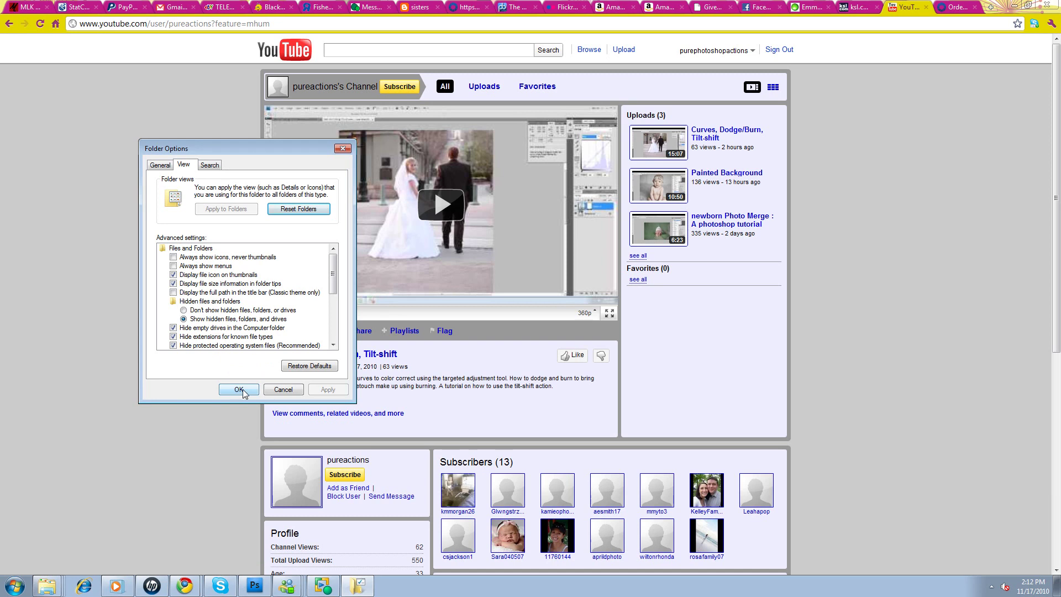
- Open the Computer window from the Start menu and browse drive HP (C:)
left_click(338, 148)
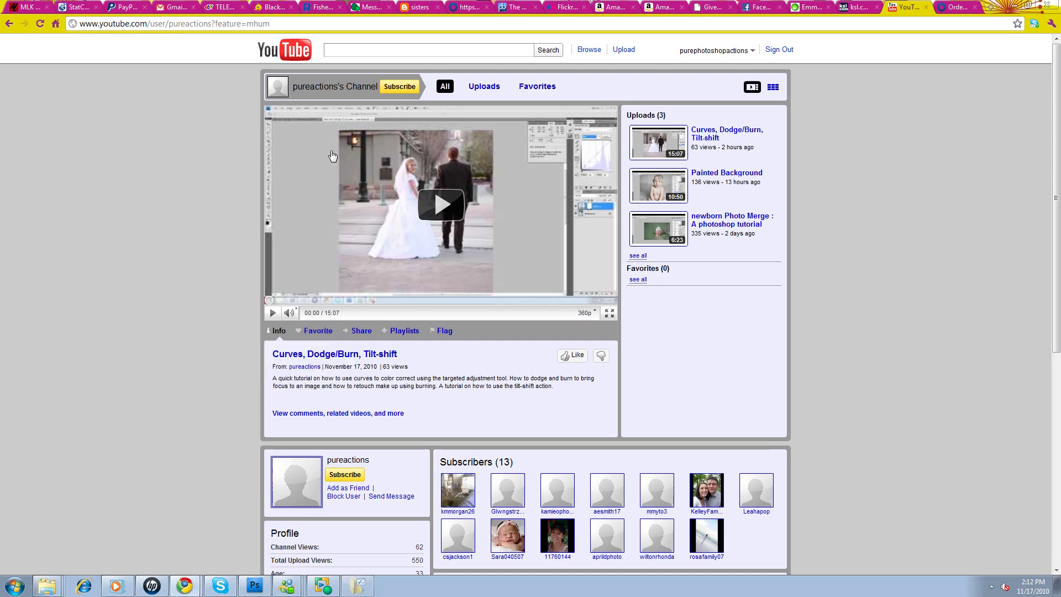
right_click(34, 585)
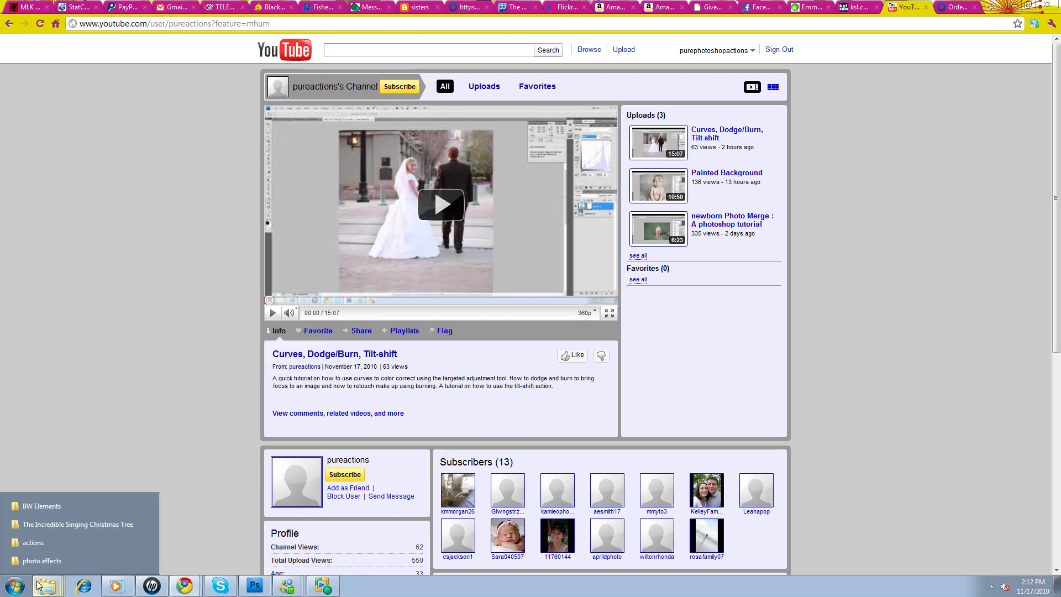
left_click(18, 588)
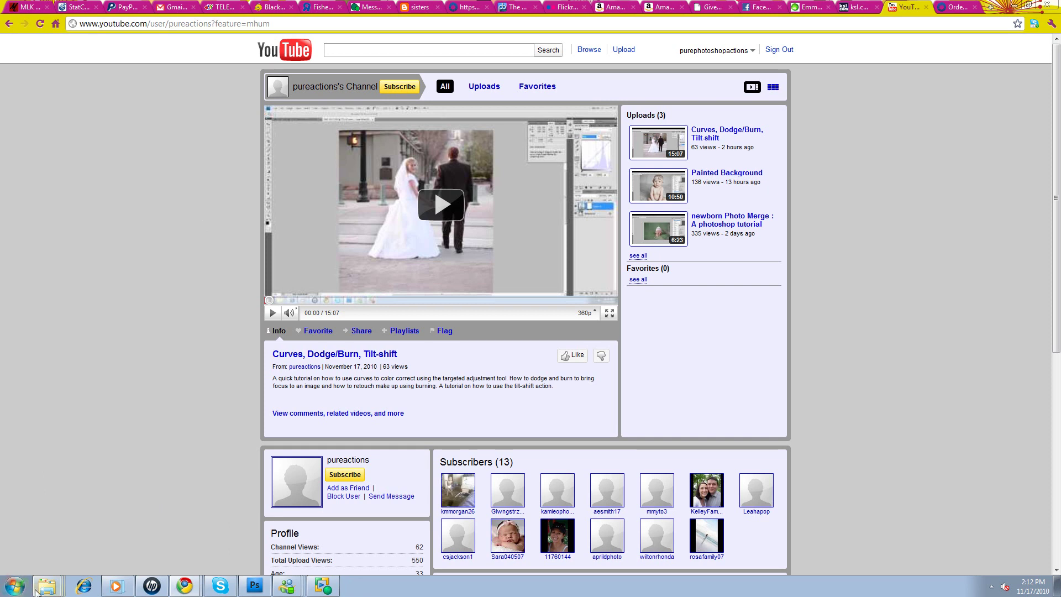
left_click(14, 585)
left_click(165, 419)
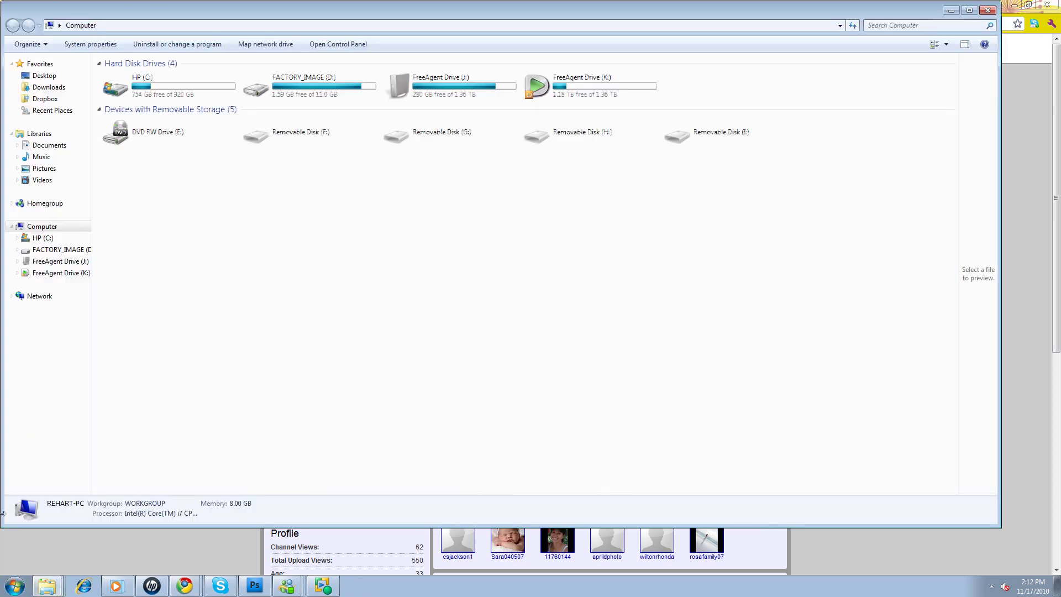
left_click(47, 240)
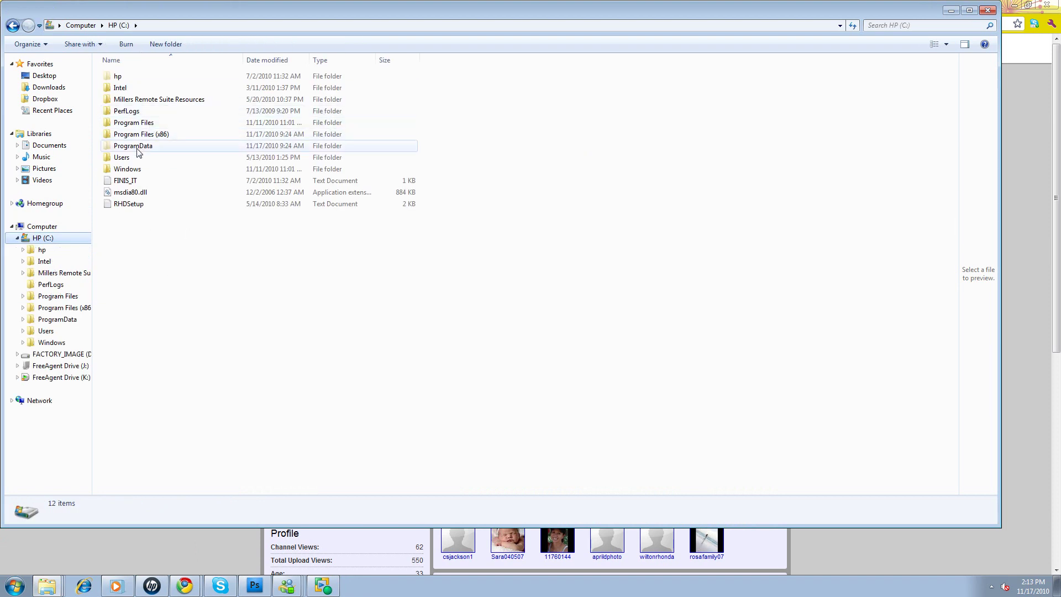
- Drill down through ProgramData, Adobe, Photoshop Elements, 9.0 and Photo Creations into photo effects
mouse_move(108, 150)
double_click(138, 149)
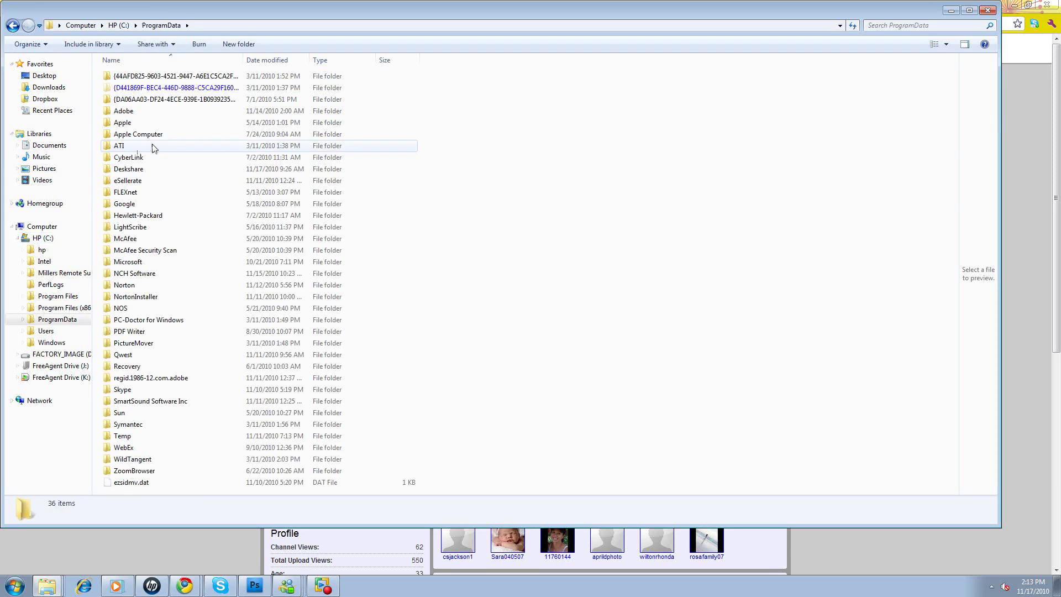
double_click(132, 113)
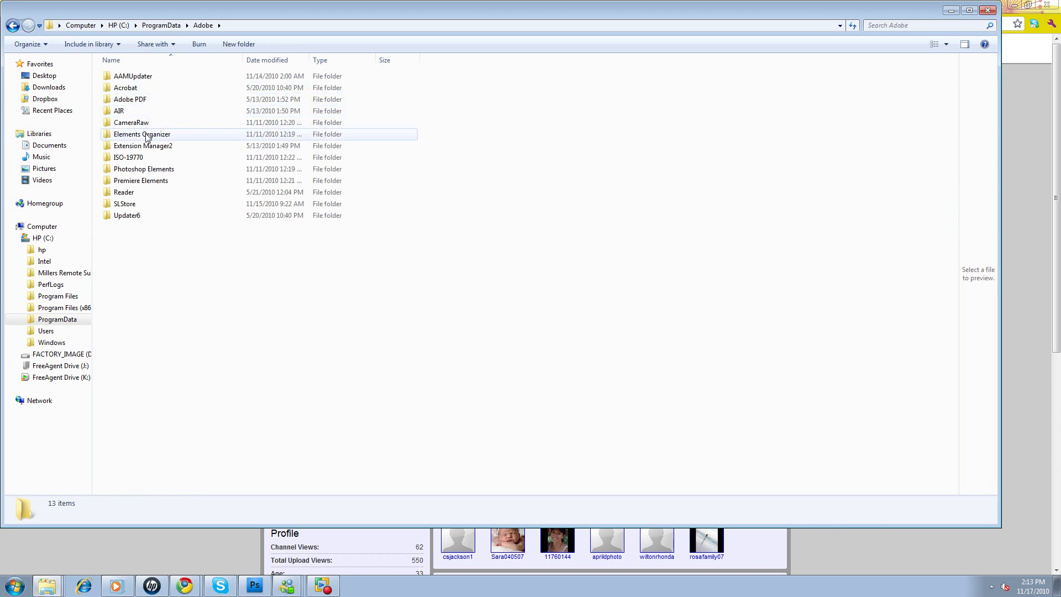
double_click(154, 173)
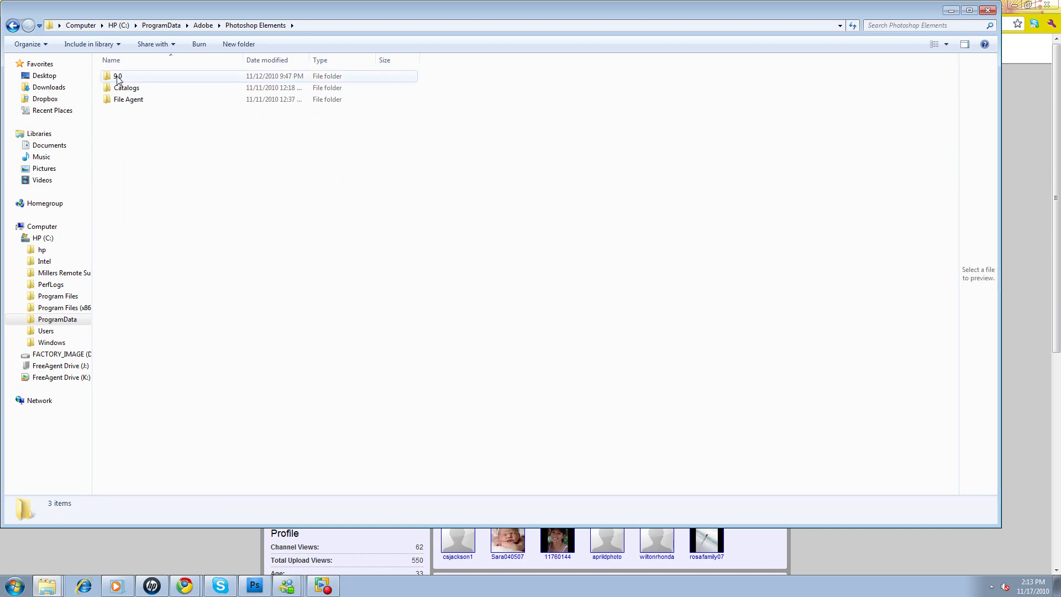
double_click(117, 77)
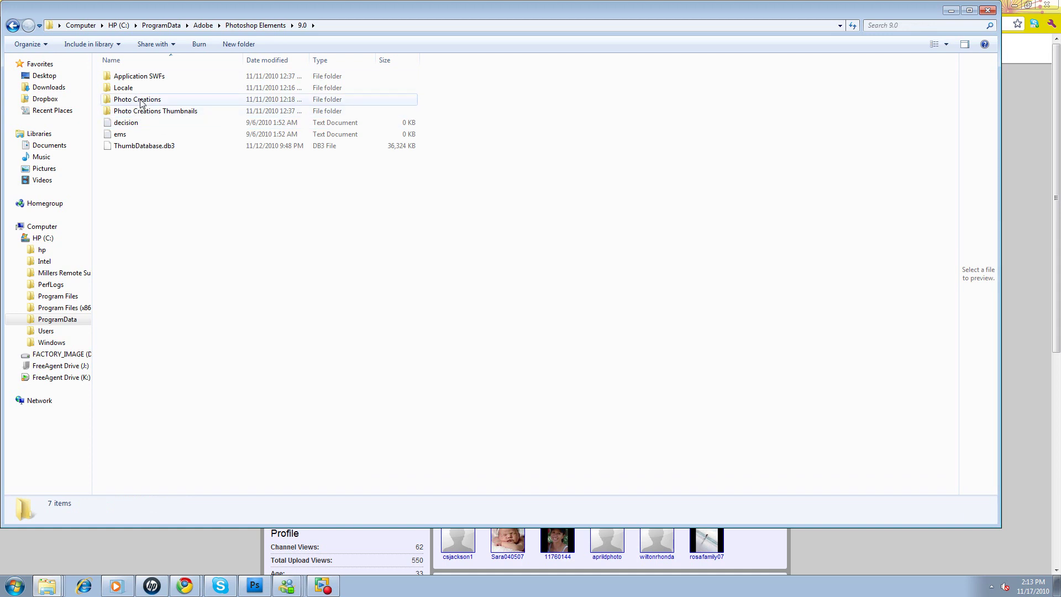
double_click(140, 101)
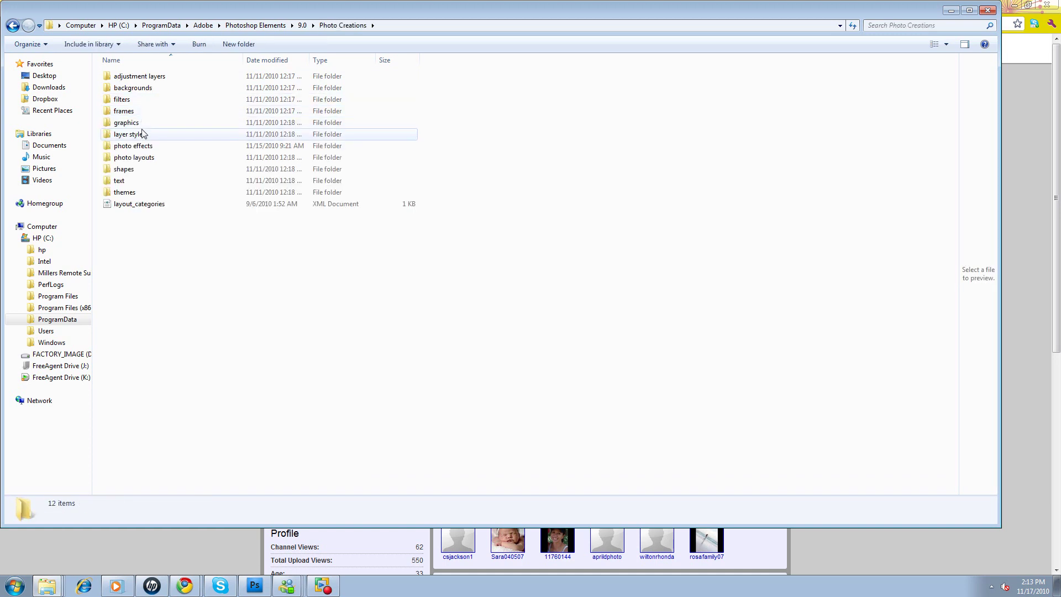
double_click(164, 147)
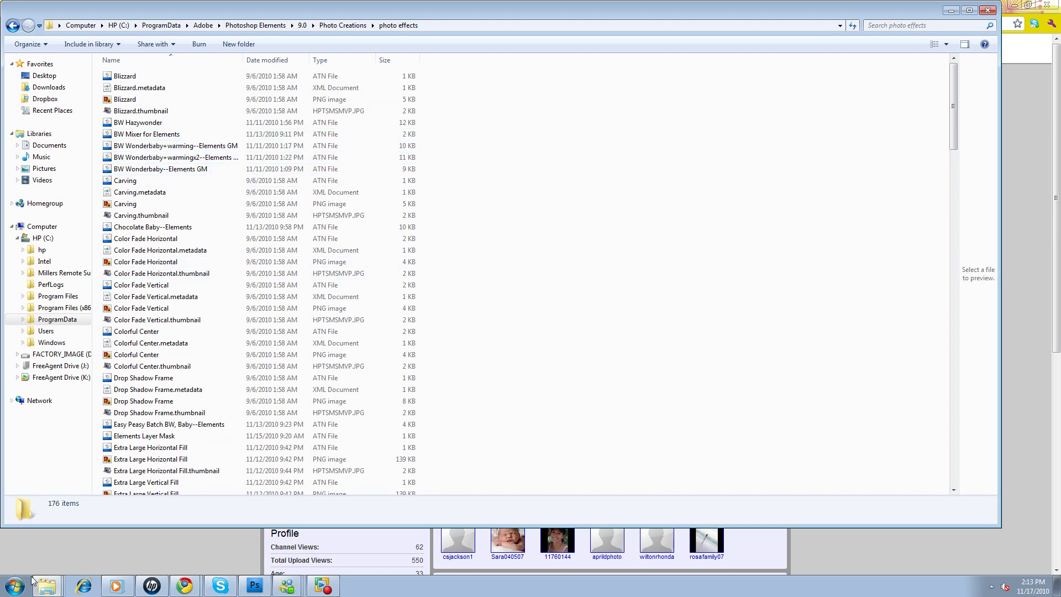
- Open a second Computer window and move it aside to uncover photo effects
left_click(15, 586)
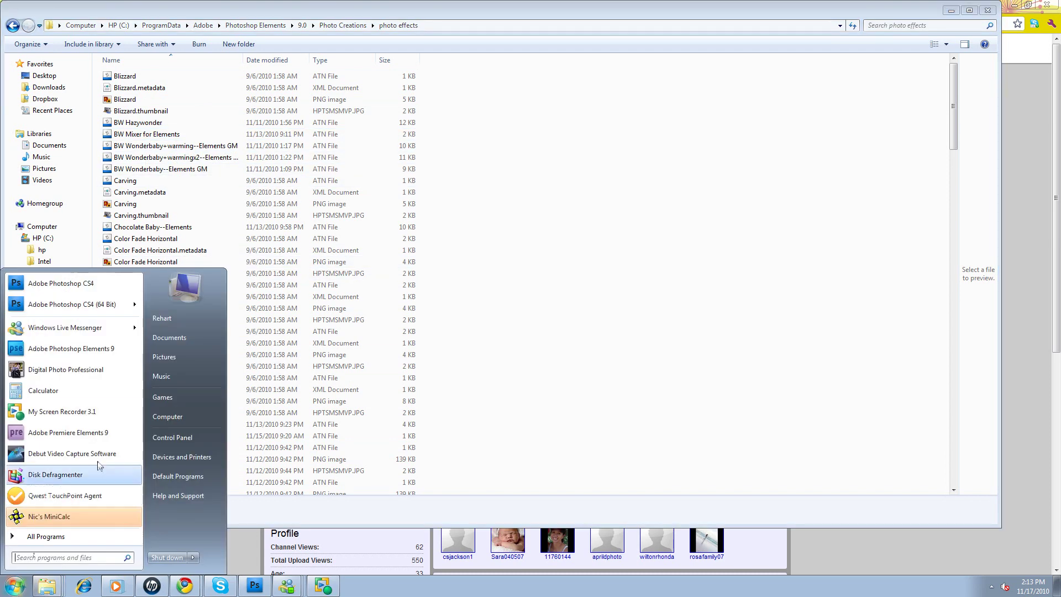
left_click(307, 360)
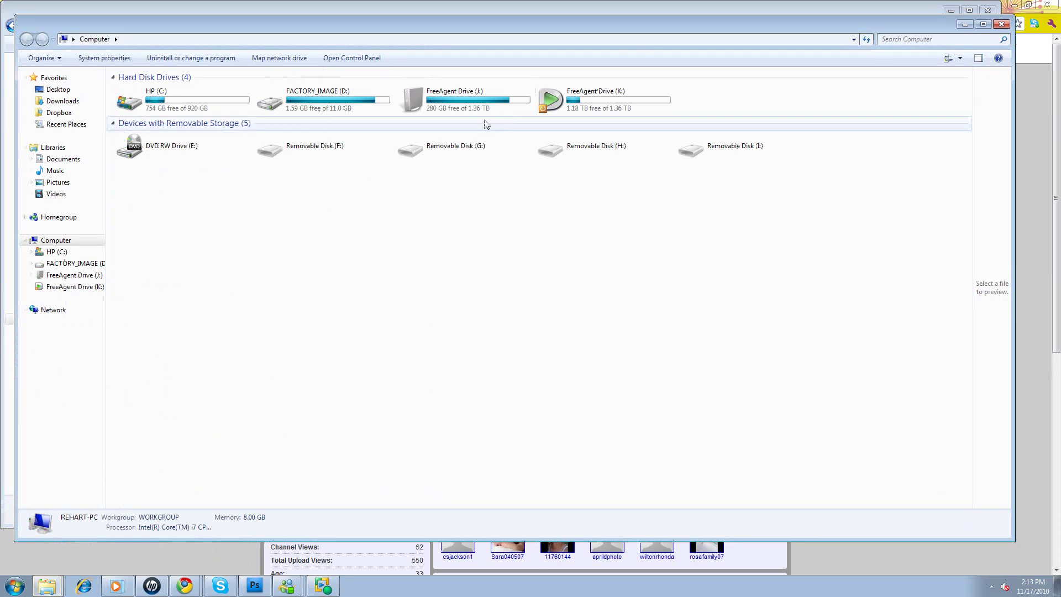
left_click_drag(410, 28, 493, 100)
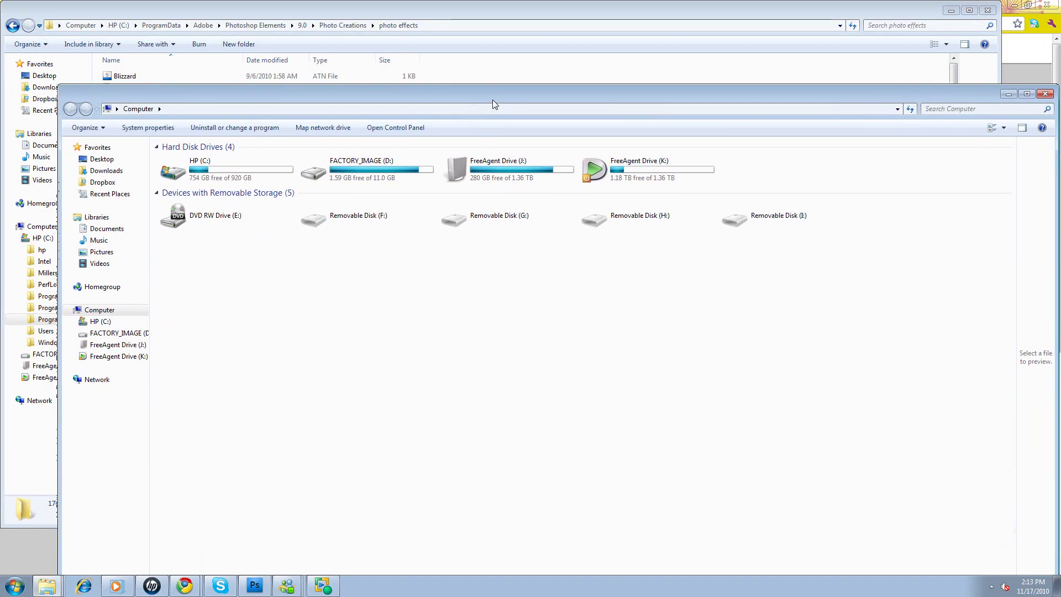
- Open BW Elements from the taskbar jump list and browse FreeAgent Drive (J:)
right_click(41, 592)
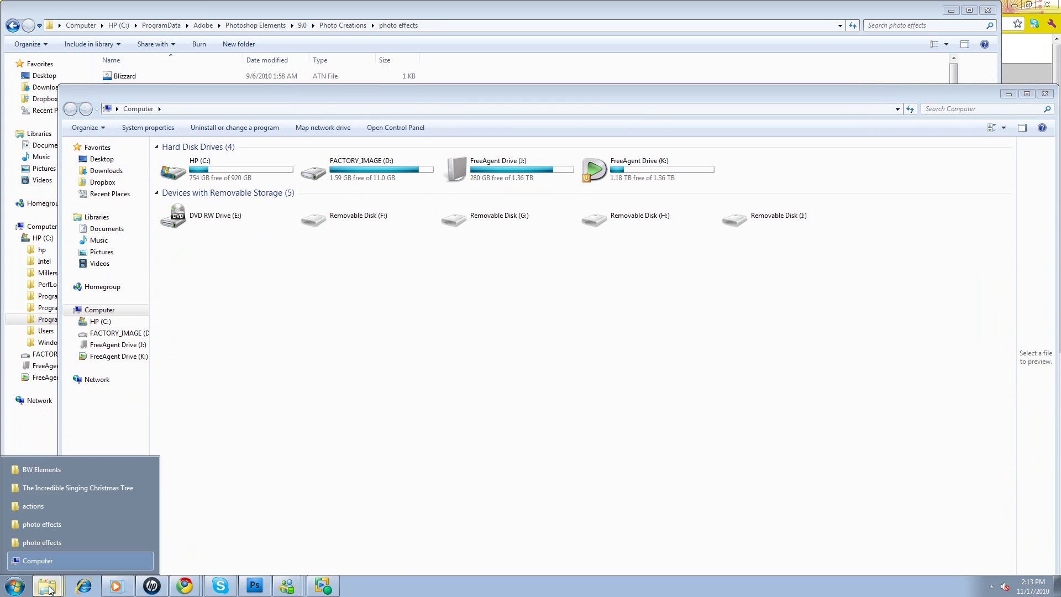
left_click(48, 469)
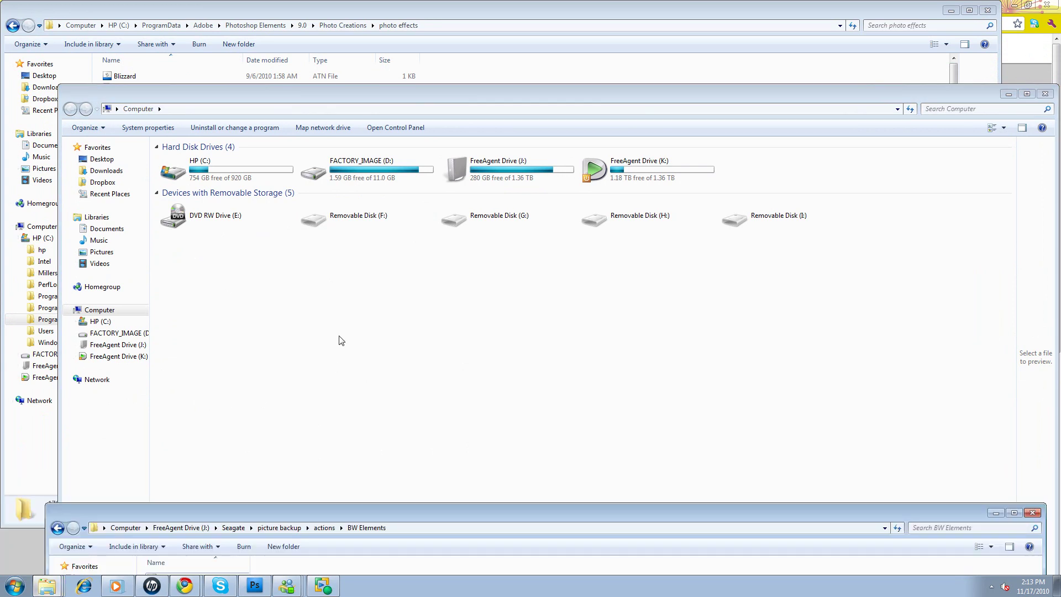
right_click(54, 593)
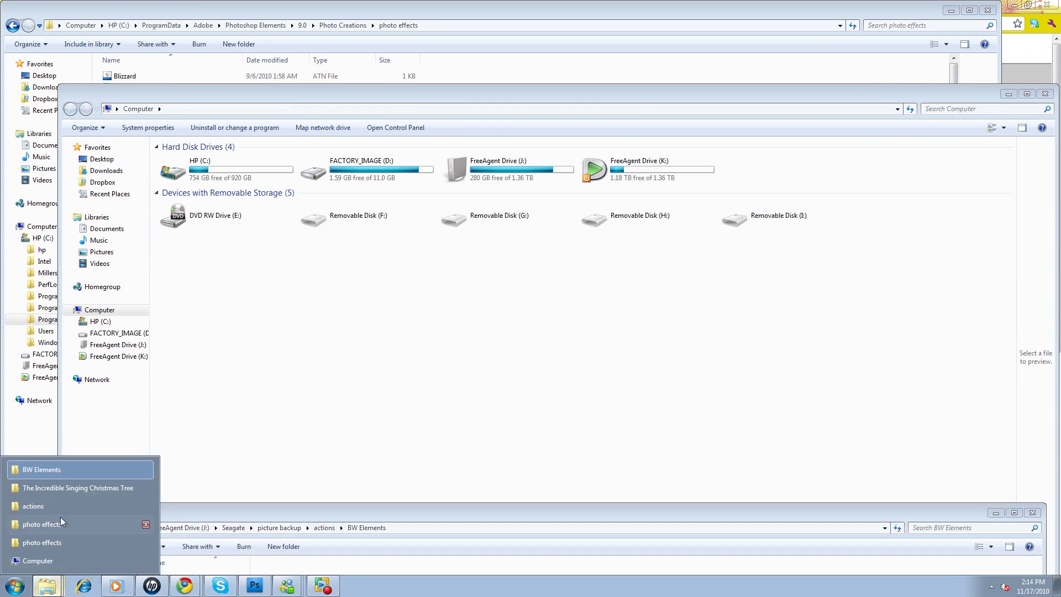
left_click(41, 474)
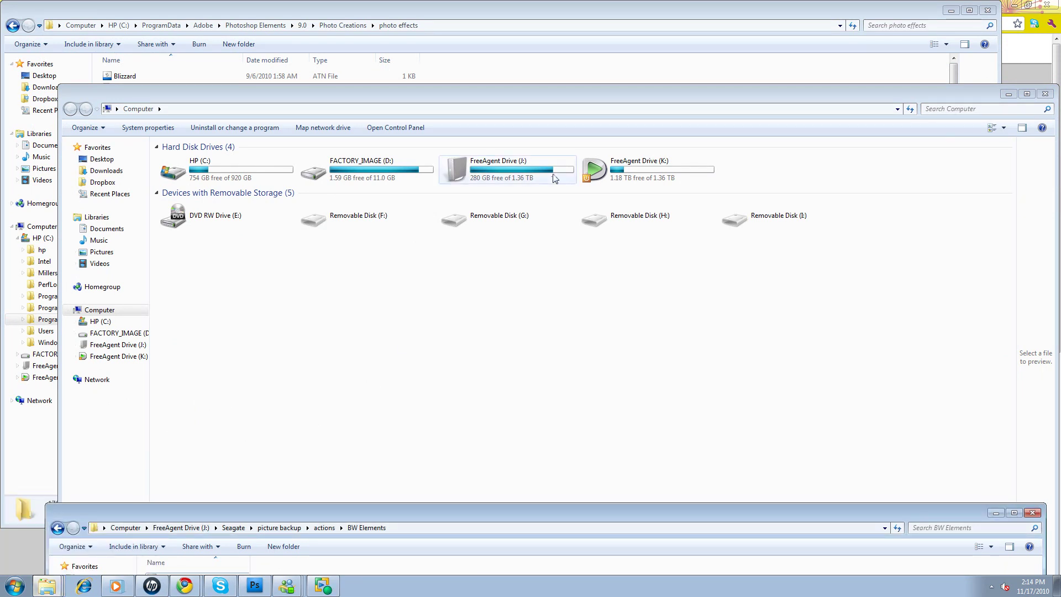
left_click(507, 172)
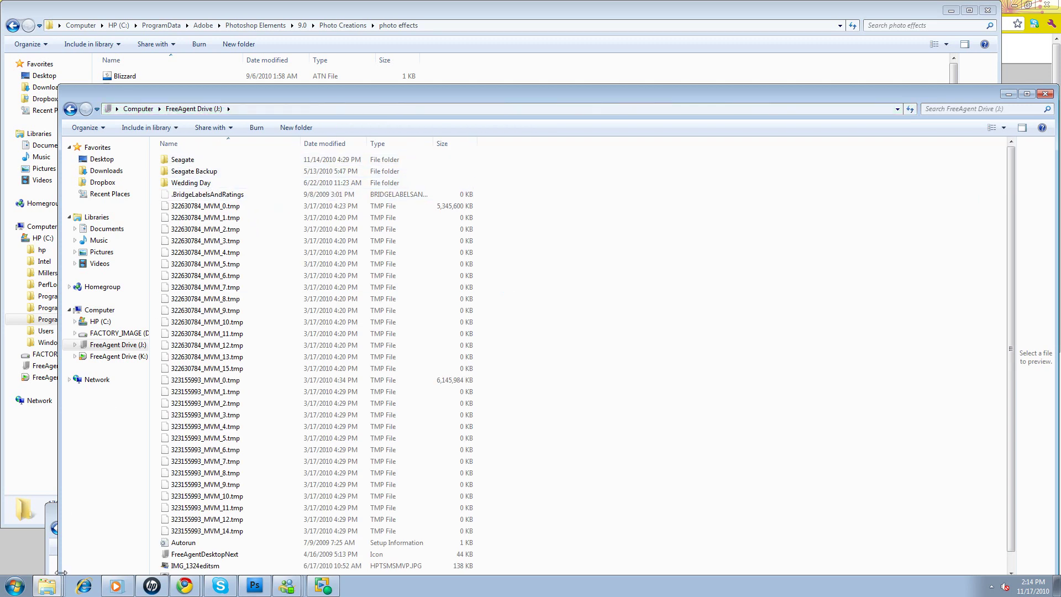
- Arrange the windows, drag Moody Baby, BW into photo effects, and cancel the duplicate-file copy
mouse_move(55, 590)
left_click(46, 469)
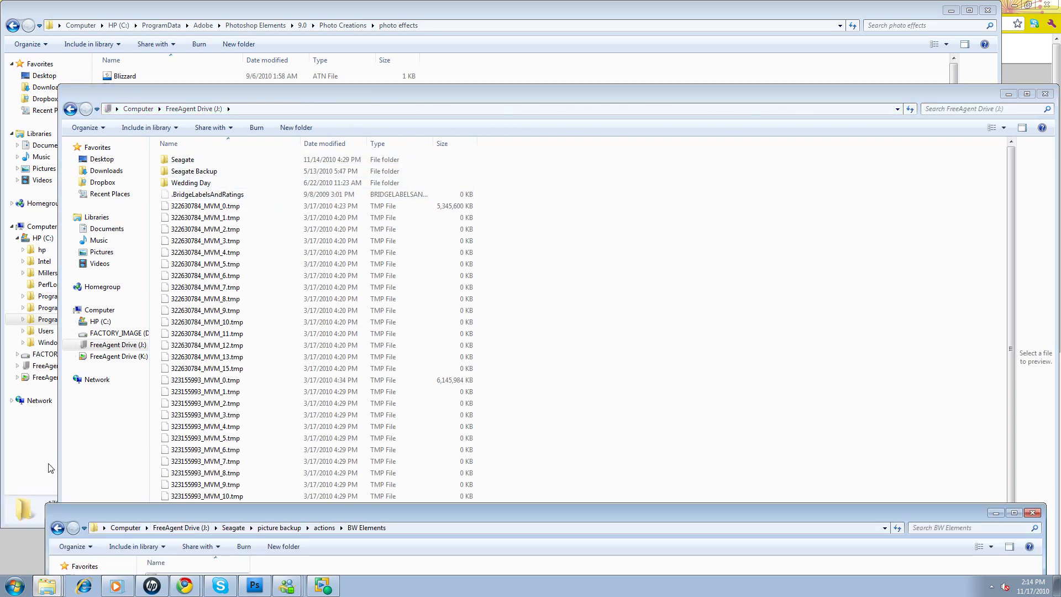
left_click_drag(196, 516, 355, 95)
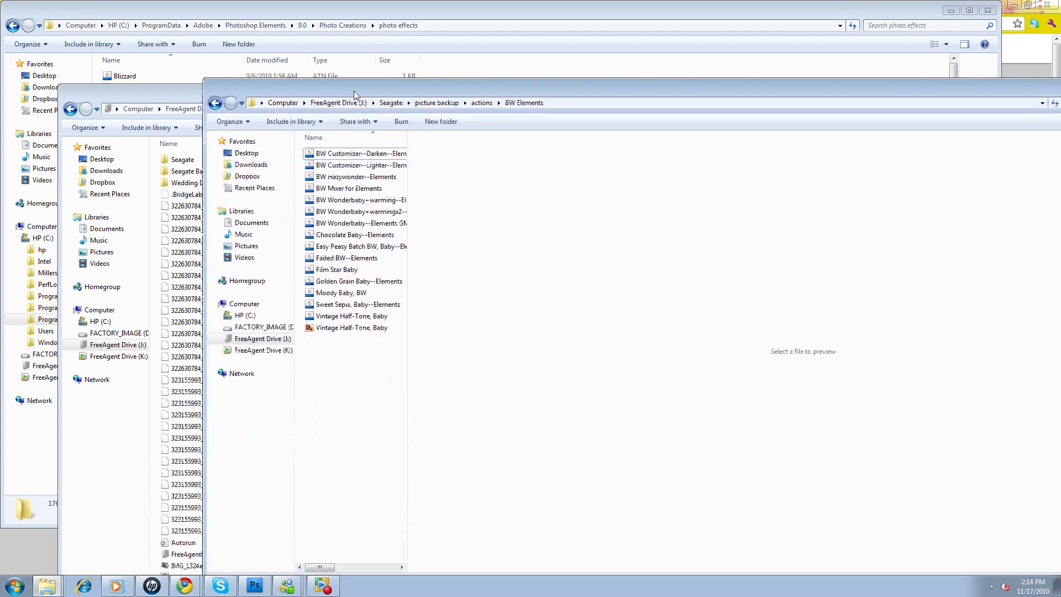
left_click_drag(136, 96, 212, 566)
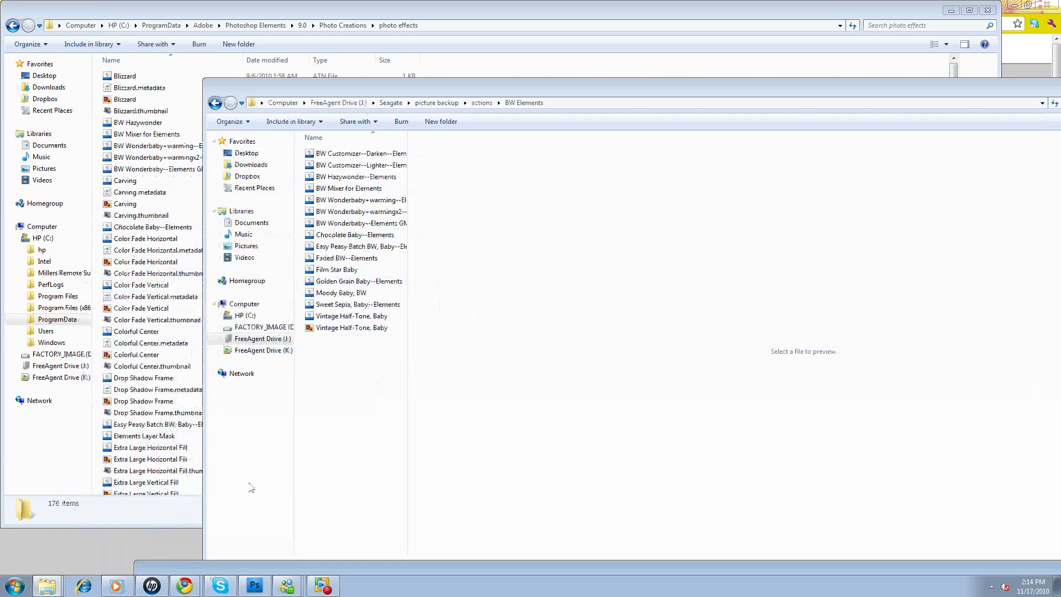
left_click_drag(439, 93, 527, 60)
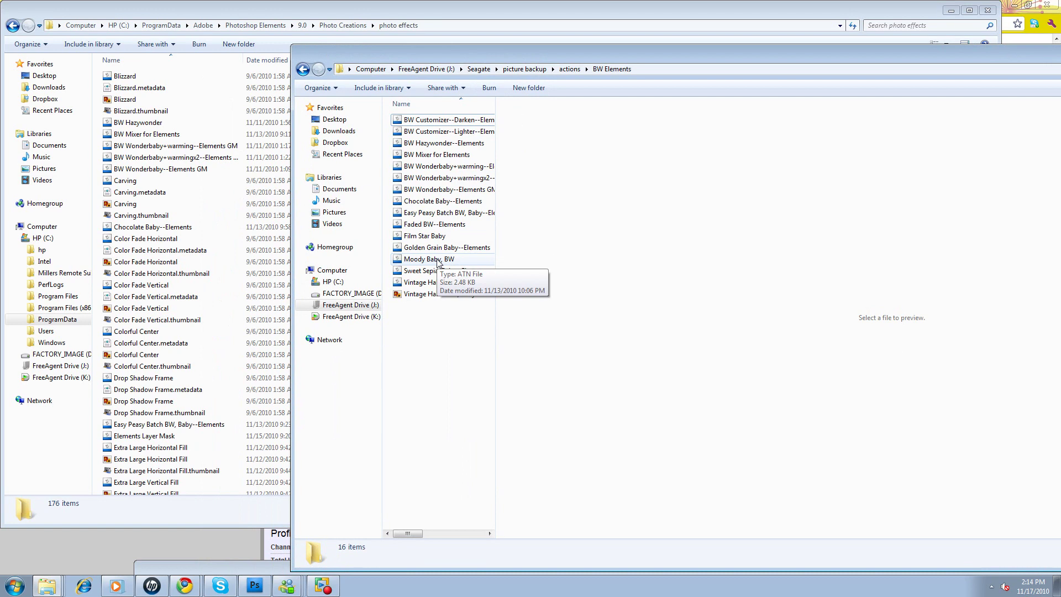
left_click_drag(437, 262, 195, 217)
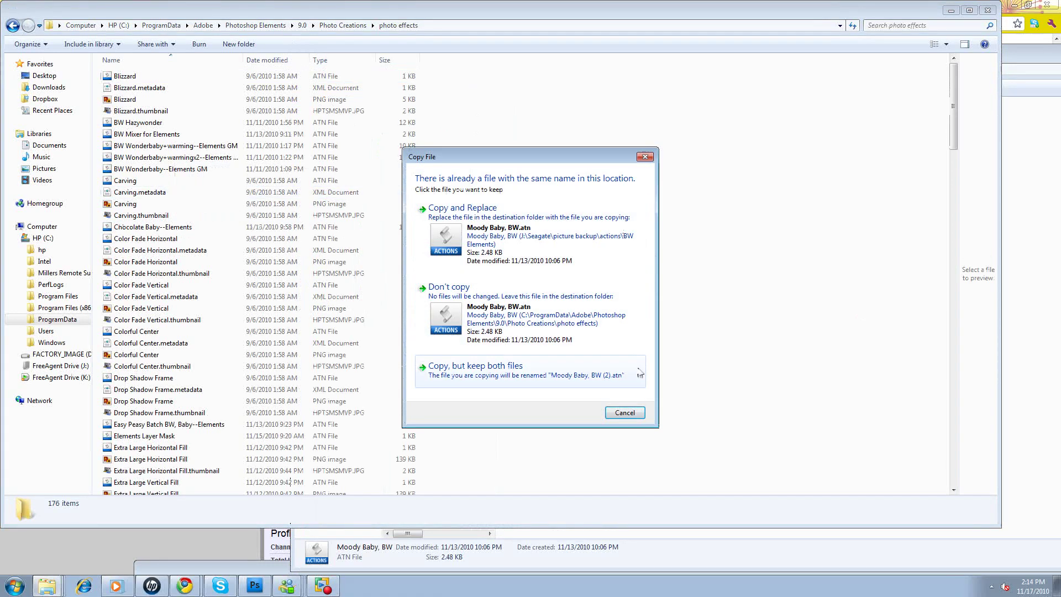
left_click(644, 158)
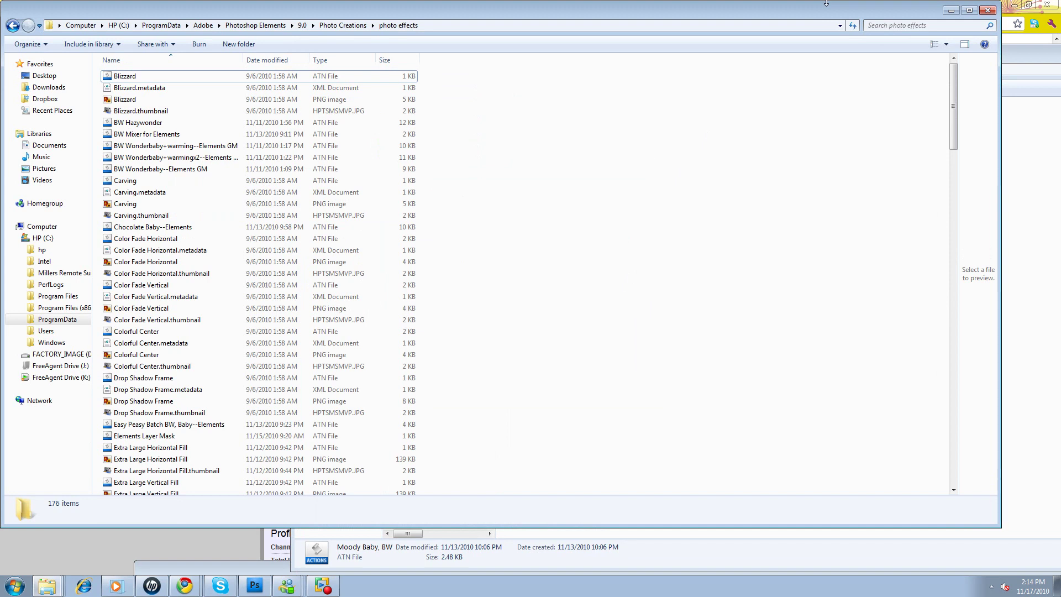
- Rearrange the Explorer windows and stretch photo effects to full height, showing its 176 items
left_click_drag(821, 21, 836, 221)
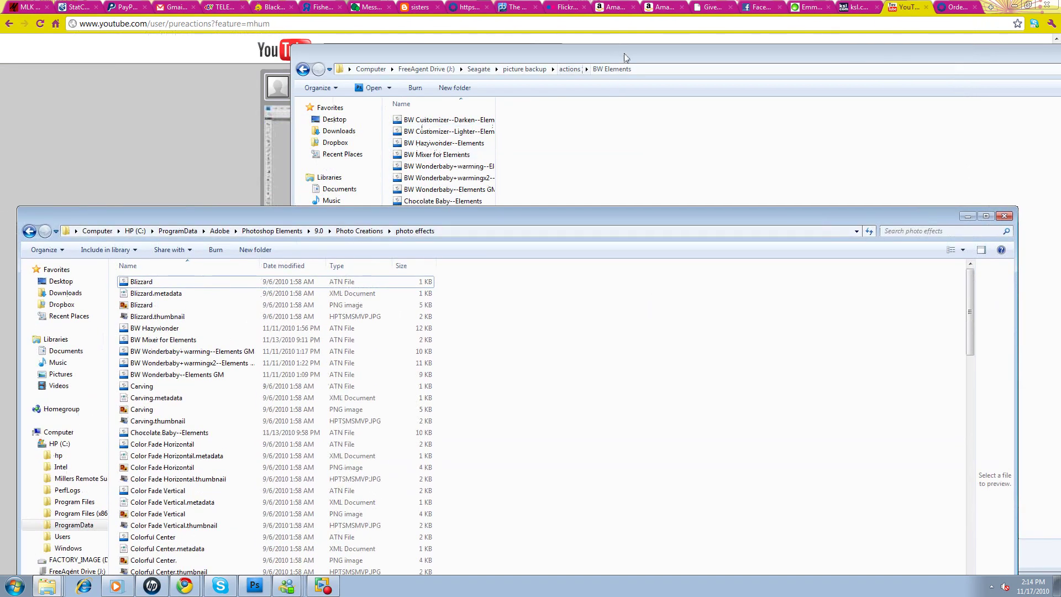
left_click_drag(618, 51, 623, 30)
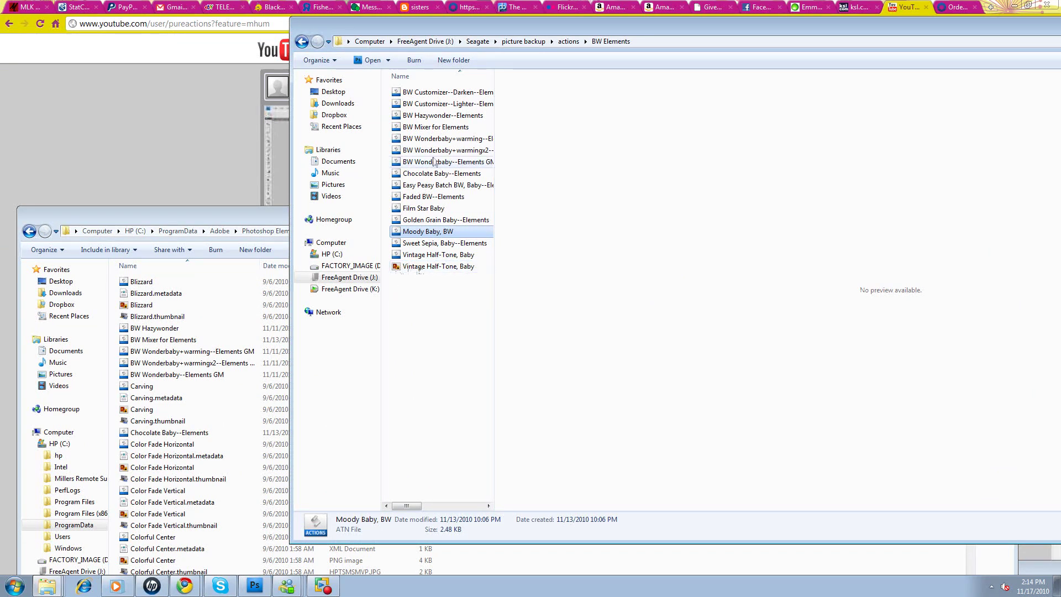
left_click(164, 214)
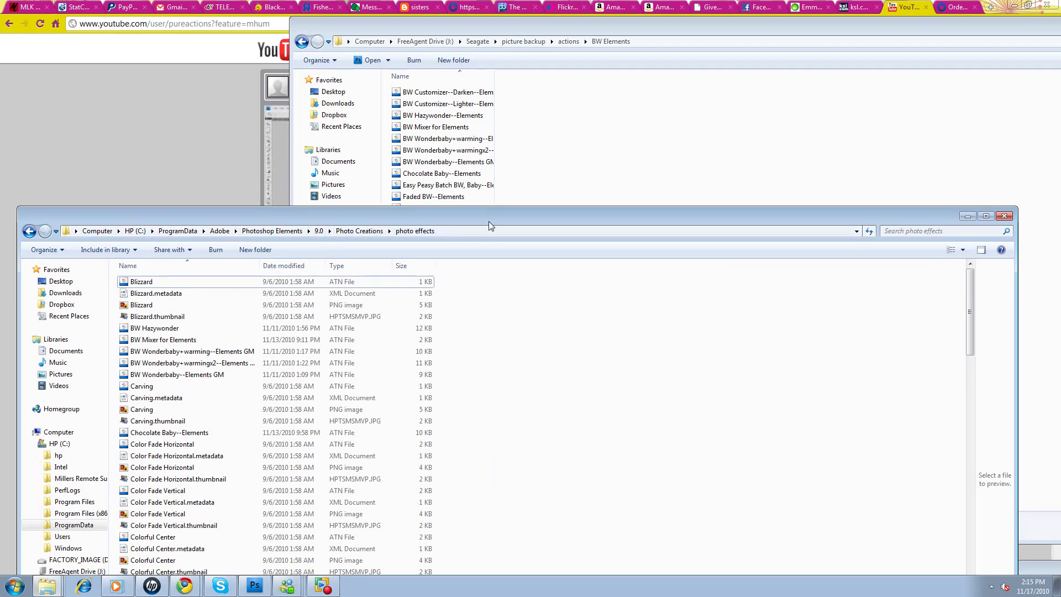
left_click_drag(538, 210, 538, 22)
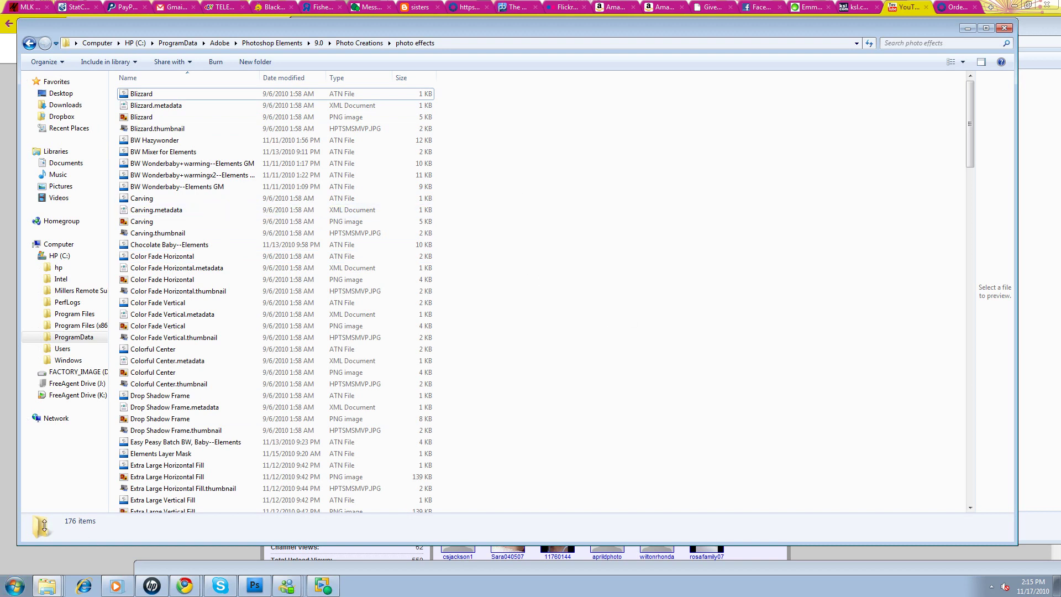
- Launch Photoshop Elements 9 from the Start menu and enter the Editor in Full Edit mode
left_click(15, 586)
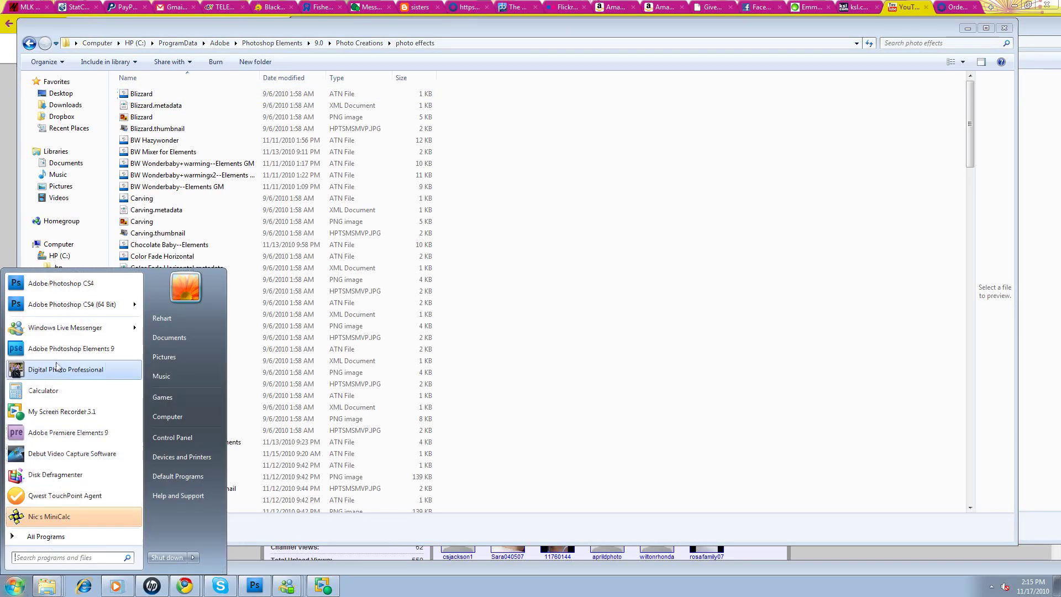
left_click(254, 395)
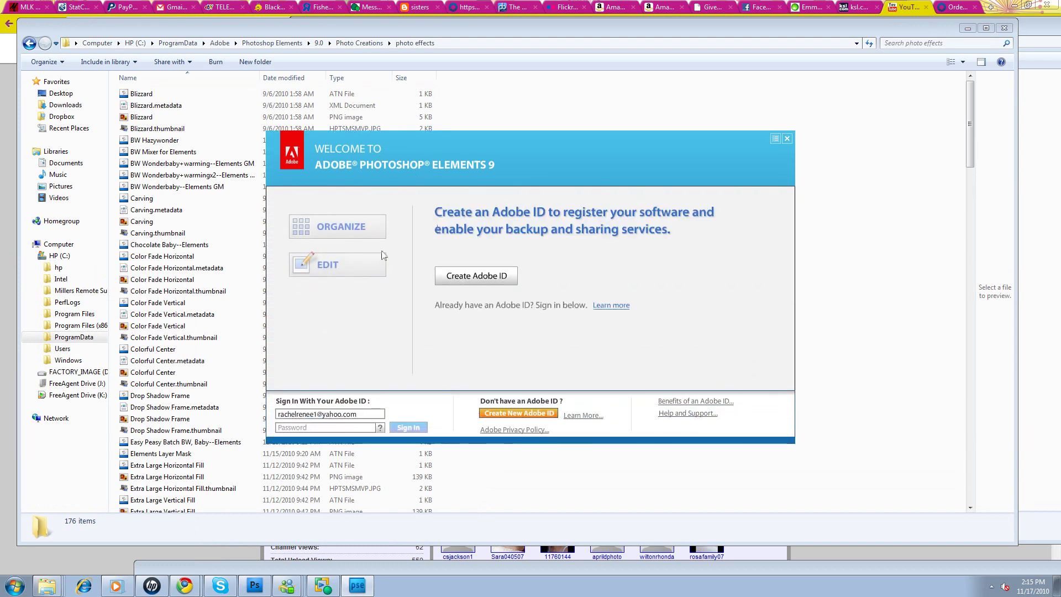
left_click(327, 265)
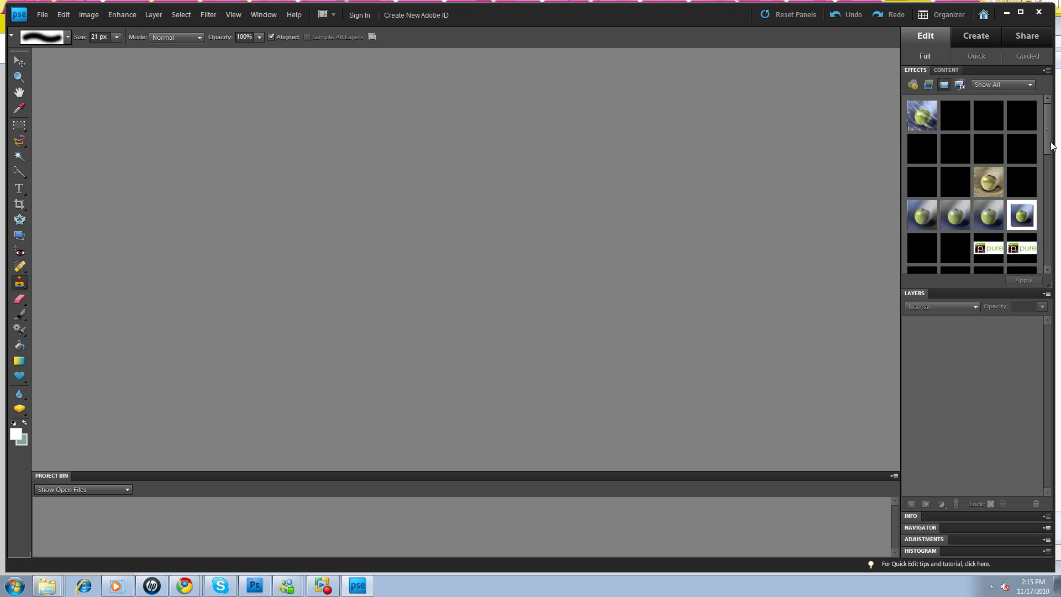
mouse_move(1051, 145)
left_mouse_down()
mouse_move(1059, 233)
mouse_move(1057, 144)
left_mouse_up()
left_click(944, 85)
left_click(1030, 85)
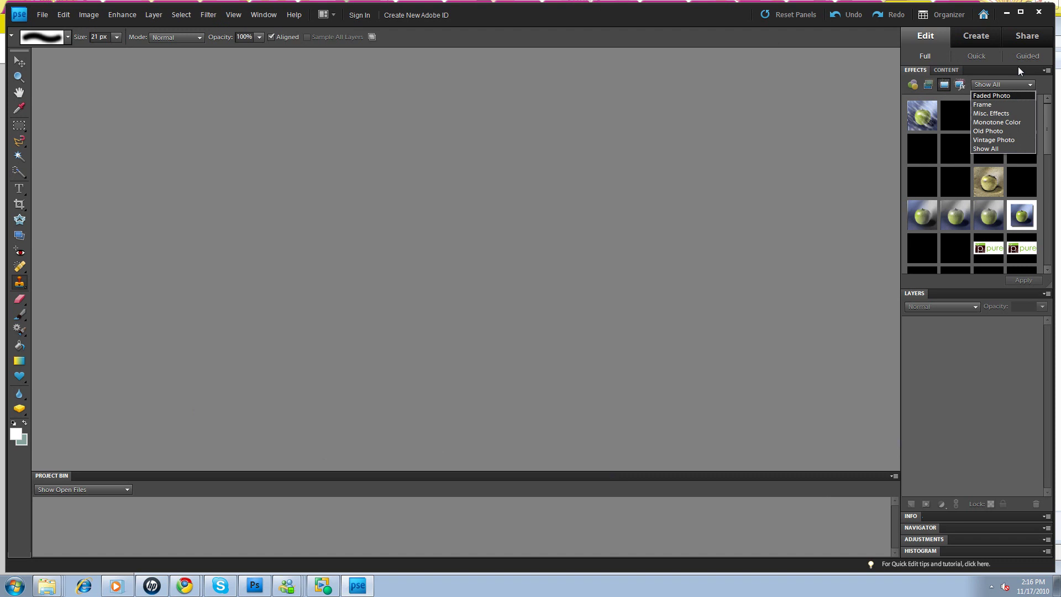
left_click(1030, 86)
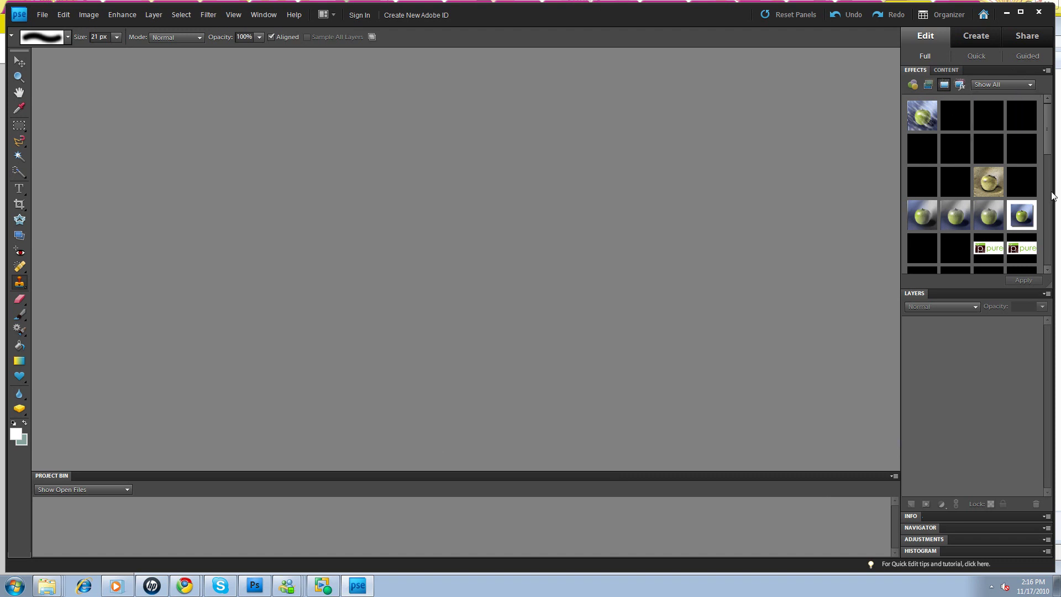